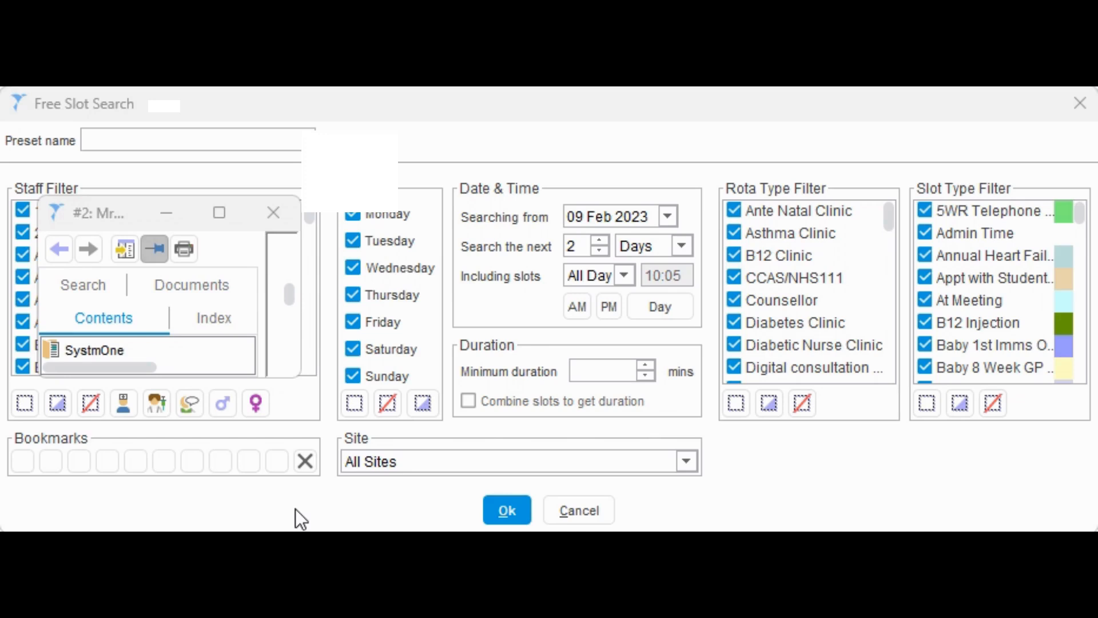
- Name the preset Respiratory Review and set the search period to the next 2 months
left_click(207, 141)
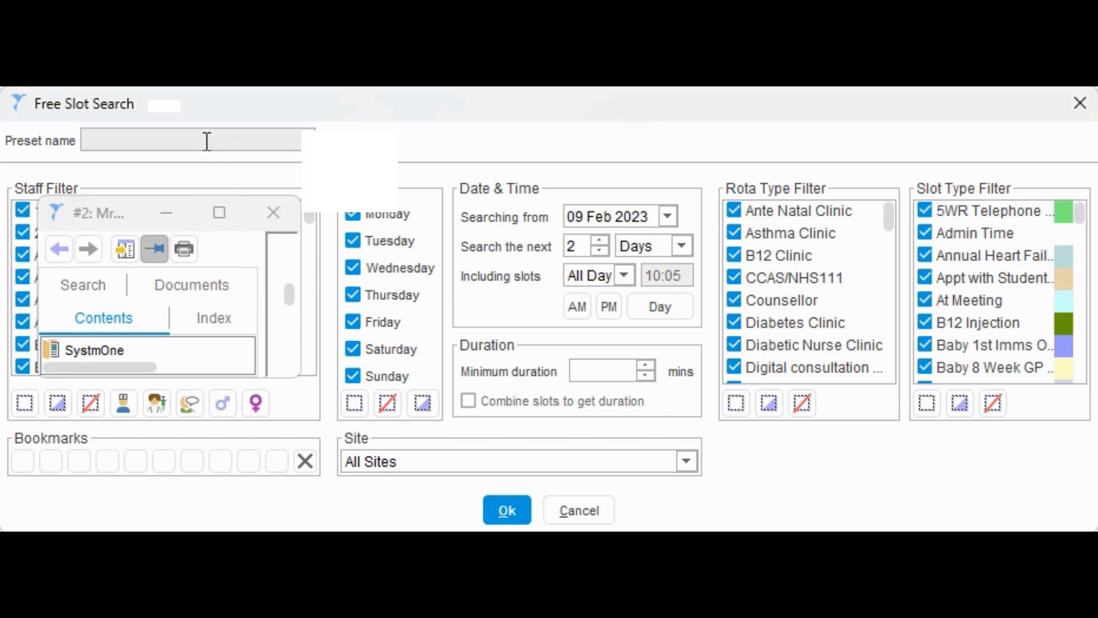
type("Respiratory Review")
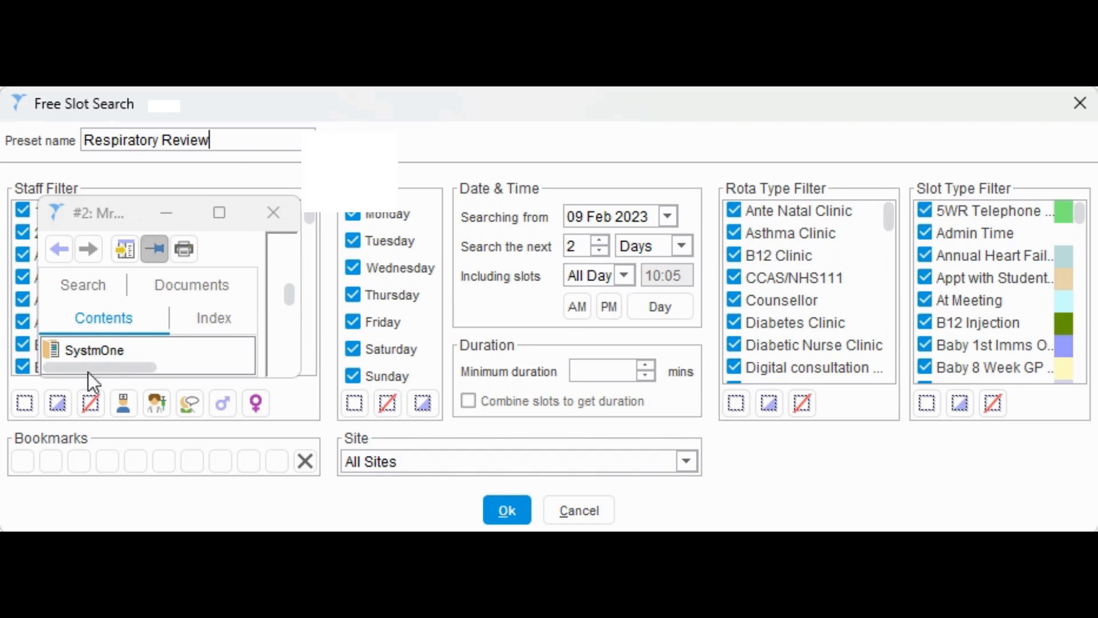
left_click(609, 309)
left_click(643, 252)
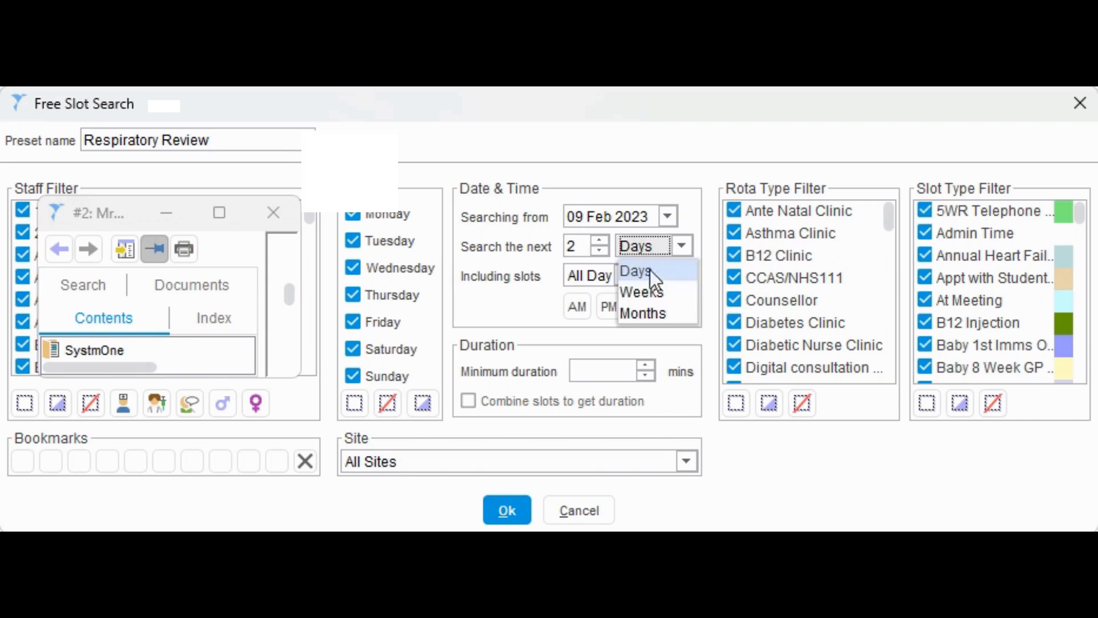
left_click(663, 311)
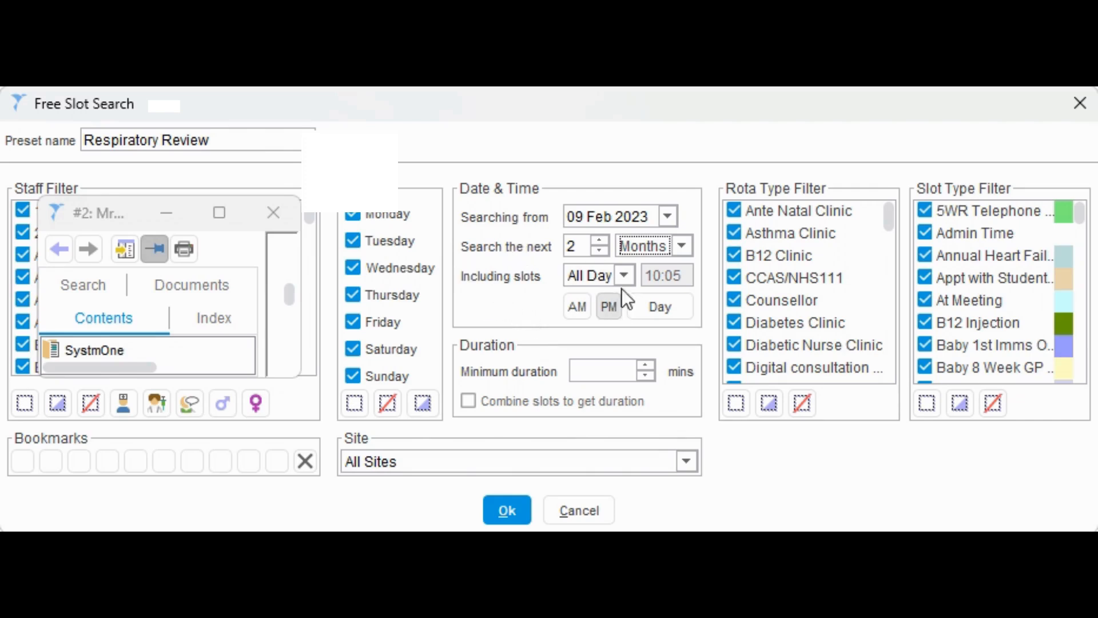
- Set the minimum duration to 20 minutes and allow slots to be combined to reach that duration
left_click(613, 369)
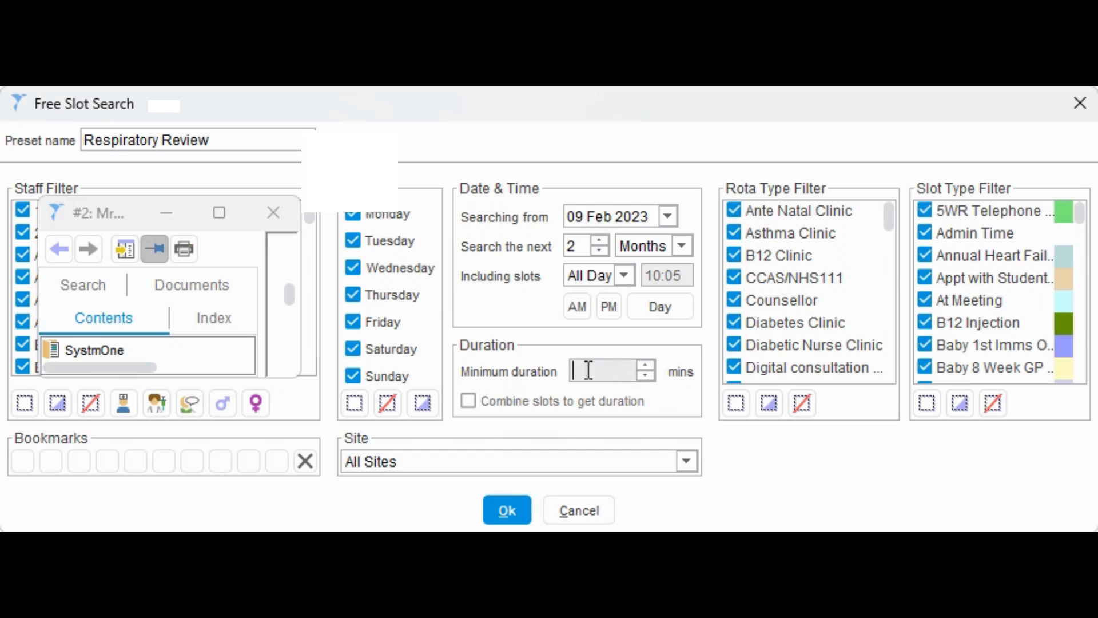
type("20")
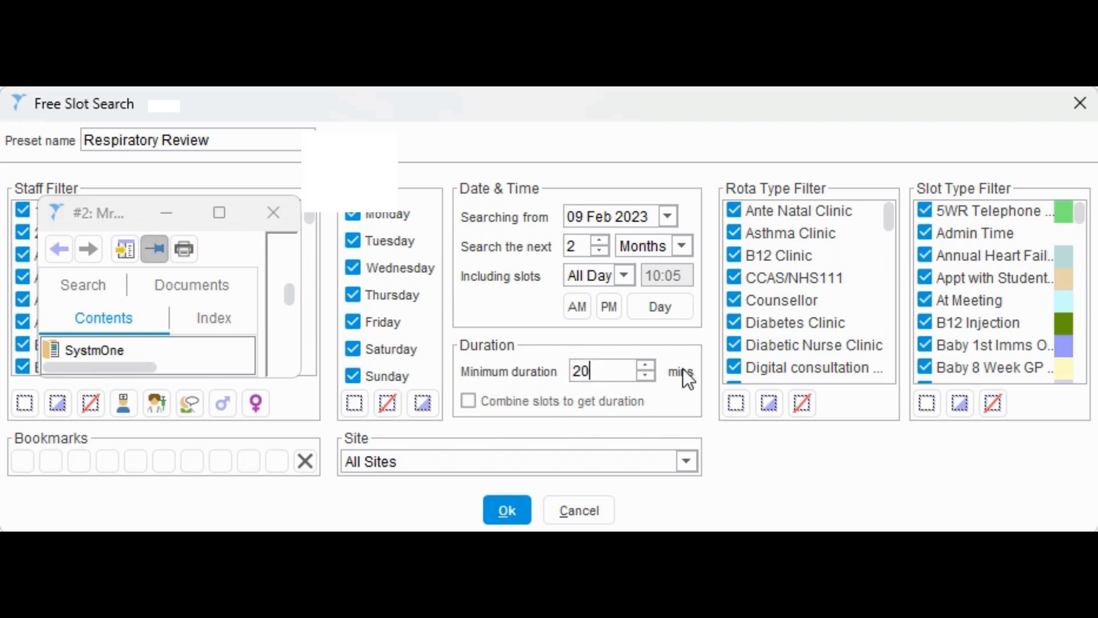
left_click(468, 401)
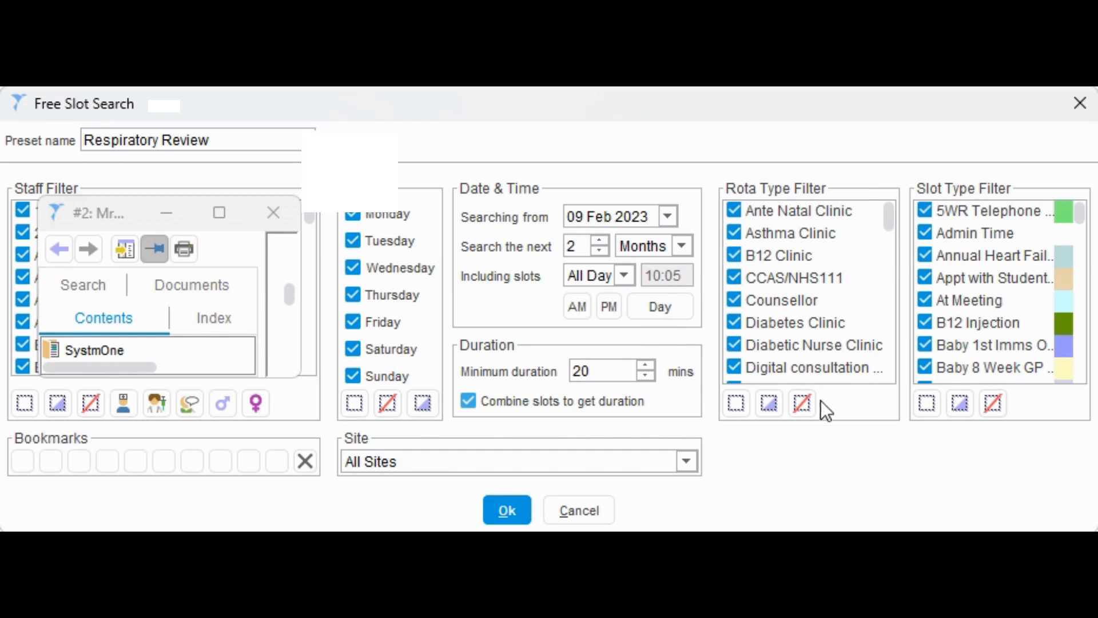
- Deselect all rota types and include only Nurse Clinic in the Rota Type Filter
left_click(802, 403)
scroll(855, 300, "down", 6)
scroll(854, 300, "down", 3)
scroll(855, 300, "up", 1)
left_click(733, 229)
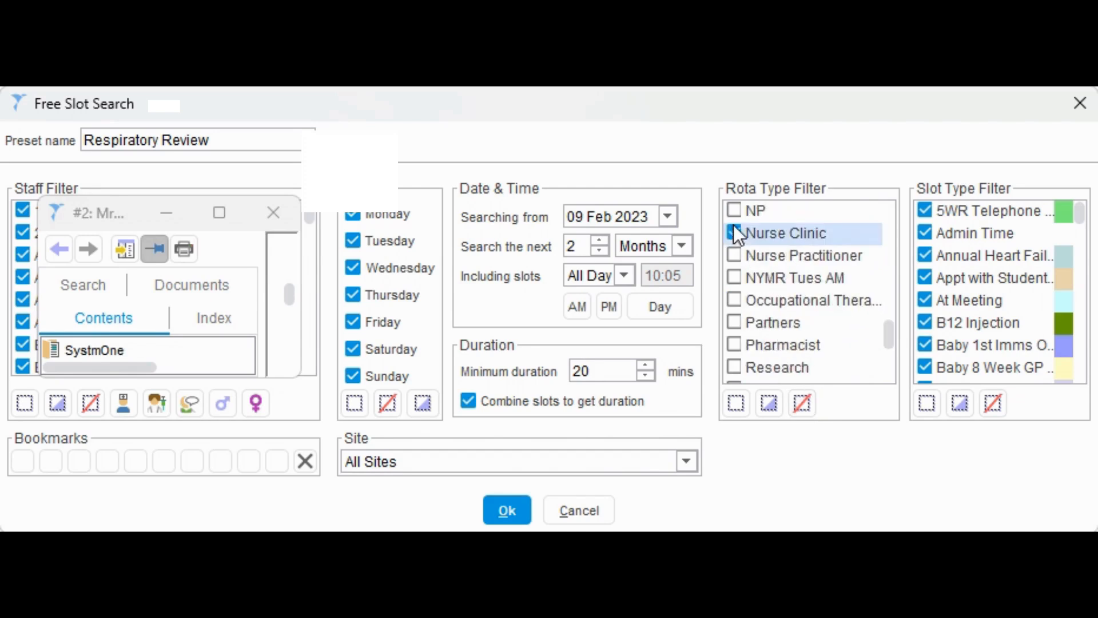
scroll(807, 243, "up", 3)
scroll(818, 293, "up", 6)
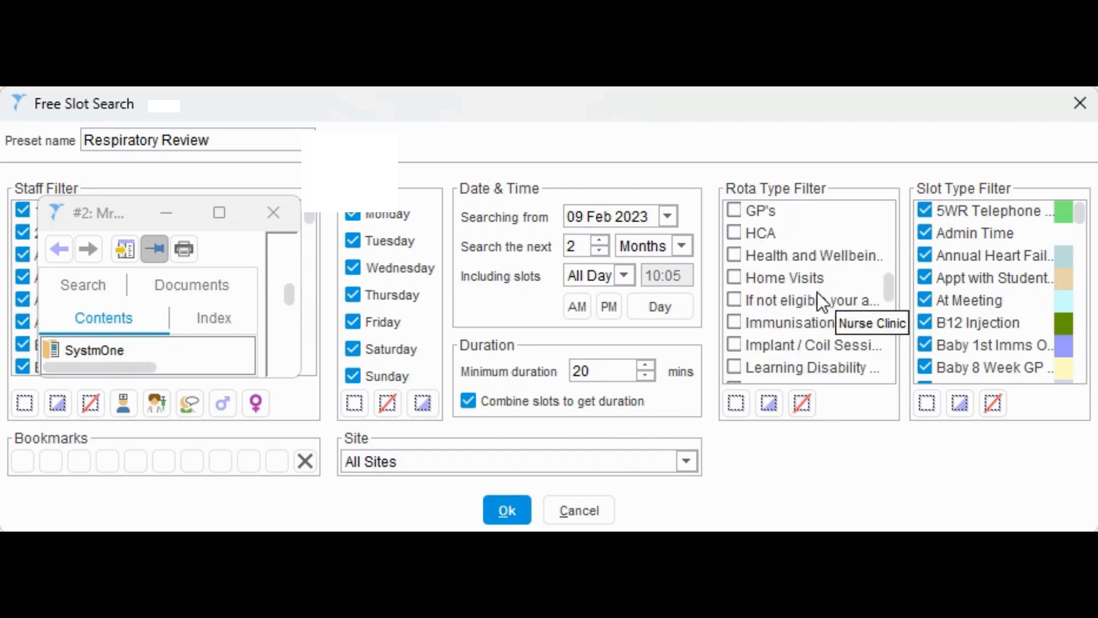
scroll(818, 293, "down", 2)
scroll(819, 293, "down", 6)
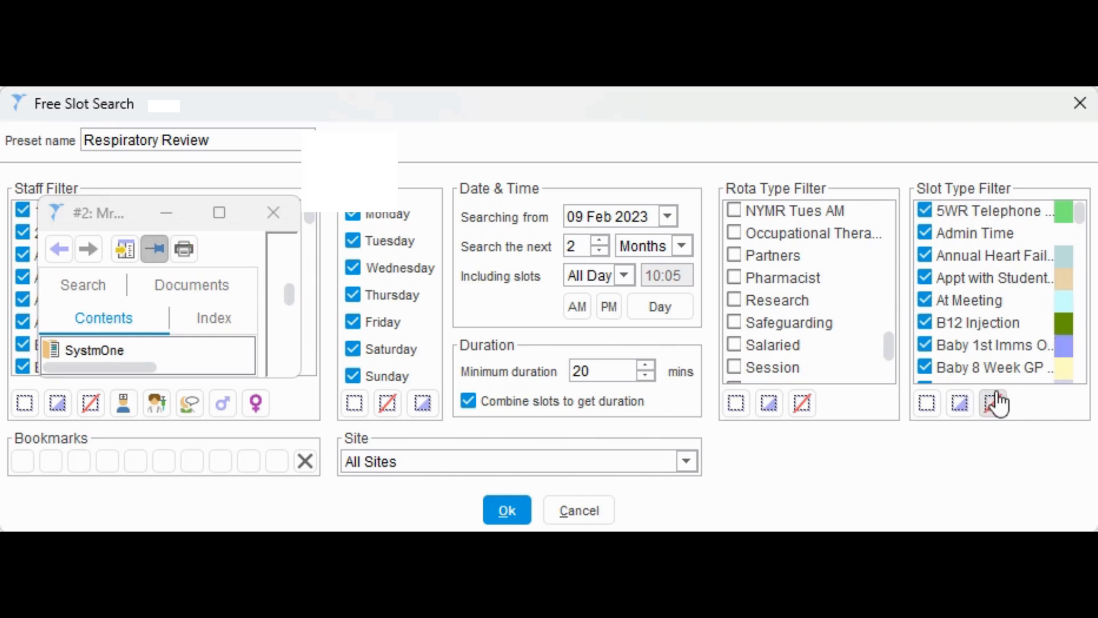
- Deselect all slot types and include only Embargo in the Slot Type Filter
scroll(1006, 278, "down", 1)
scroll(1005, 278, "up", 1)
scroll(1017, 301, "down", 2)
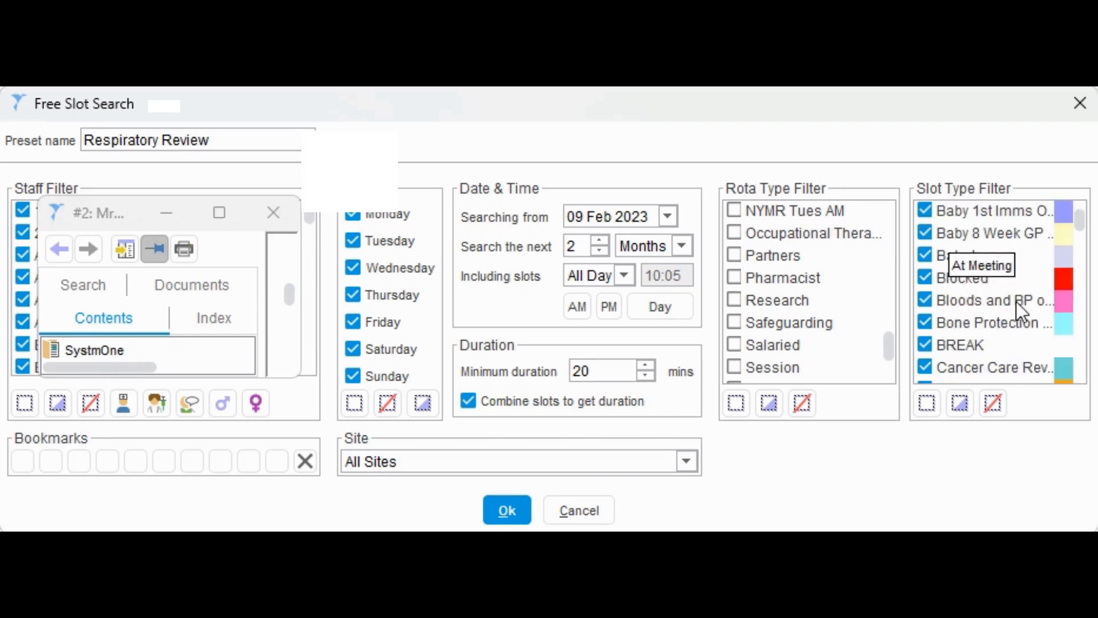
left_click(994, 399)
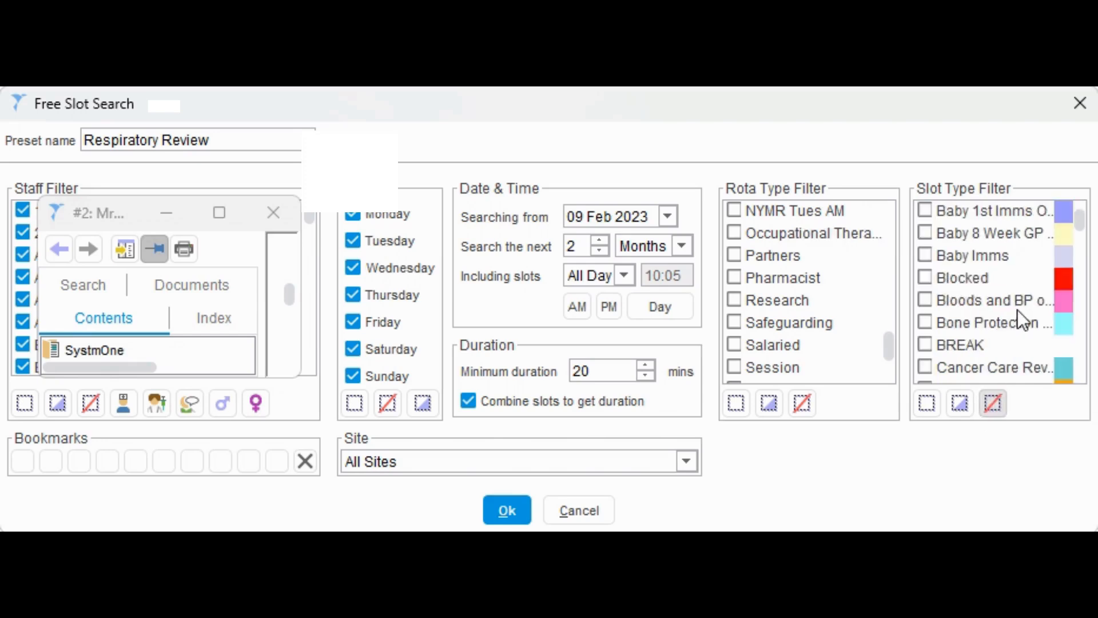
scroll(1017, 310, "down", 3)
scroll(1017, 310, "down", 2)
scroll(1017, 310, "down", 3)
scroll(1017, 310, "down", 2)
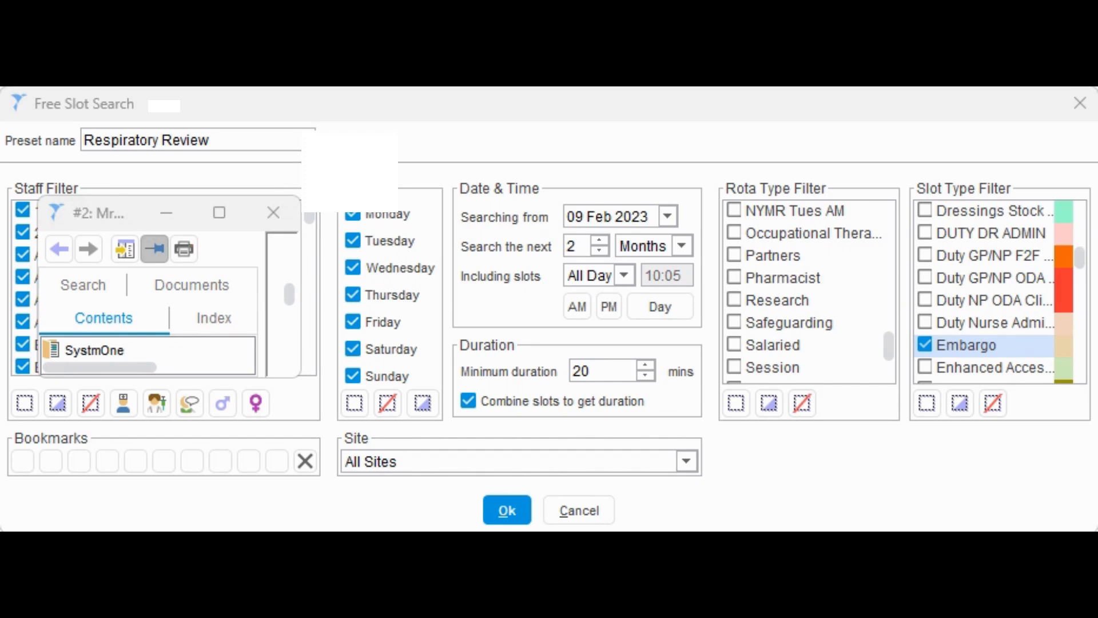
- Replace the preset name with Bloods
left_click_drag(0, 183, 544, 176)
left_click(244, 137)
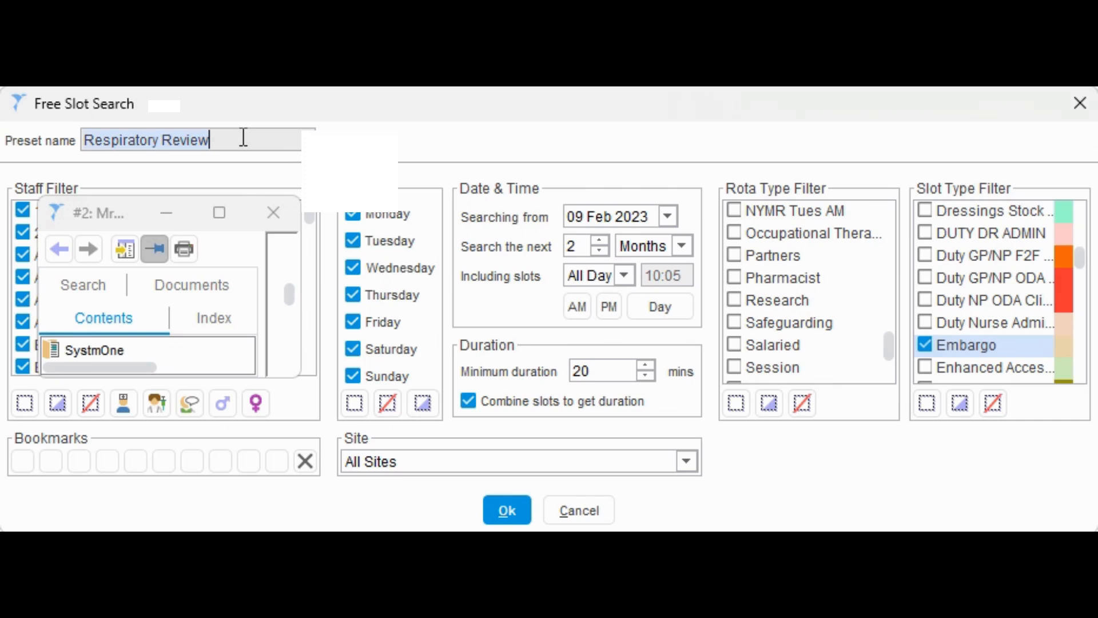
key("Home")
type("Bloods")
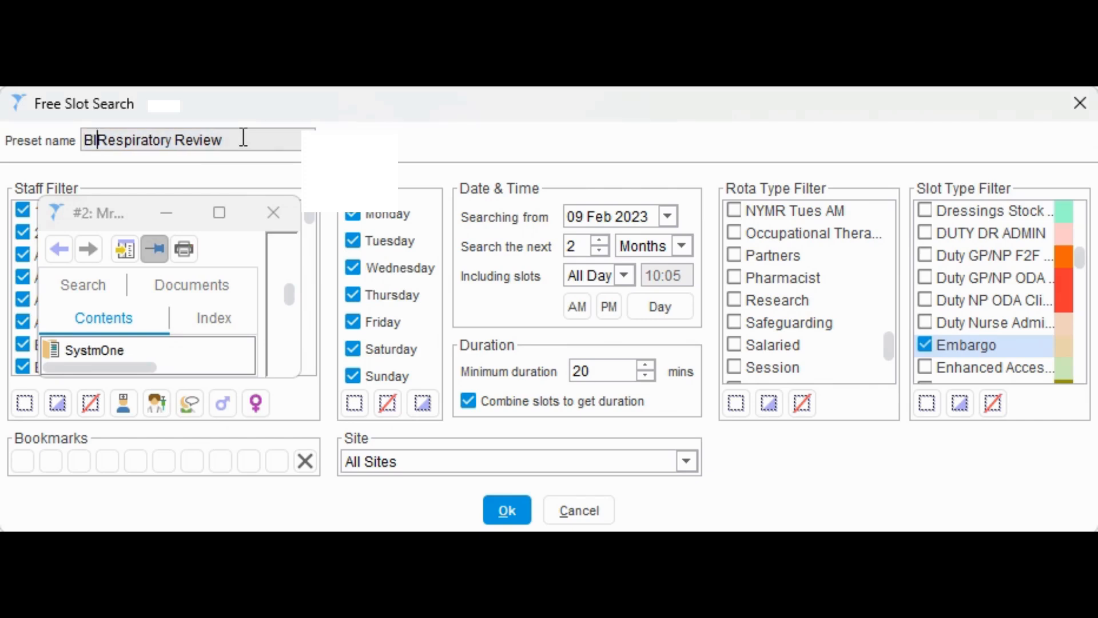
key("shift+End")
key("Delete")
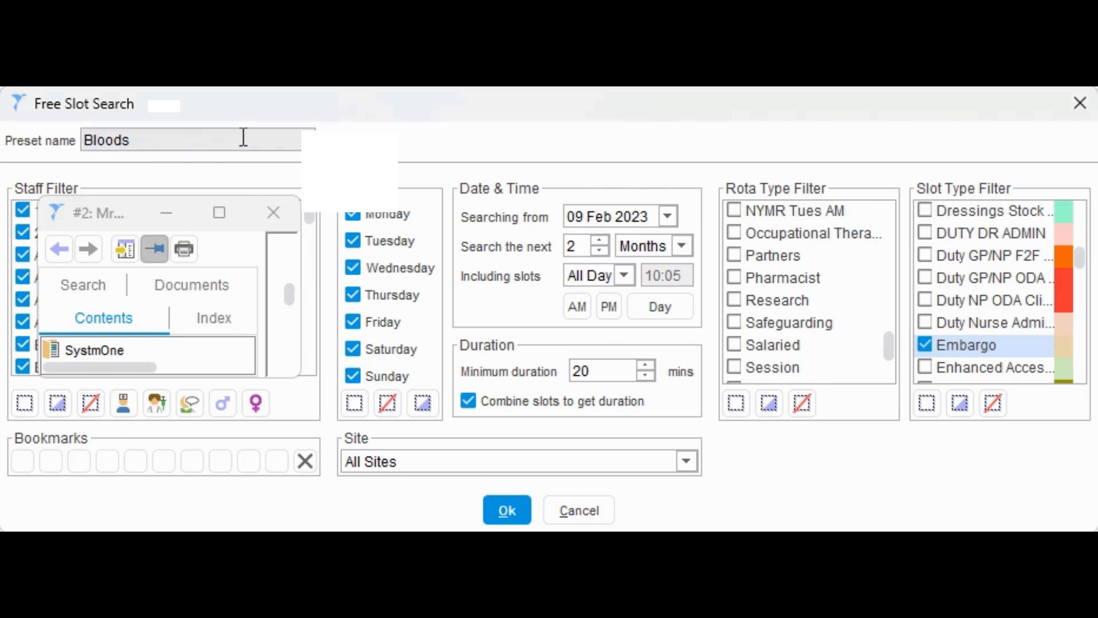
- Limit the search to slots before 14:00 and clear the minimum duration
left_click(577, 307)
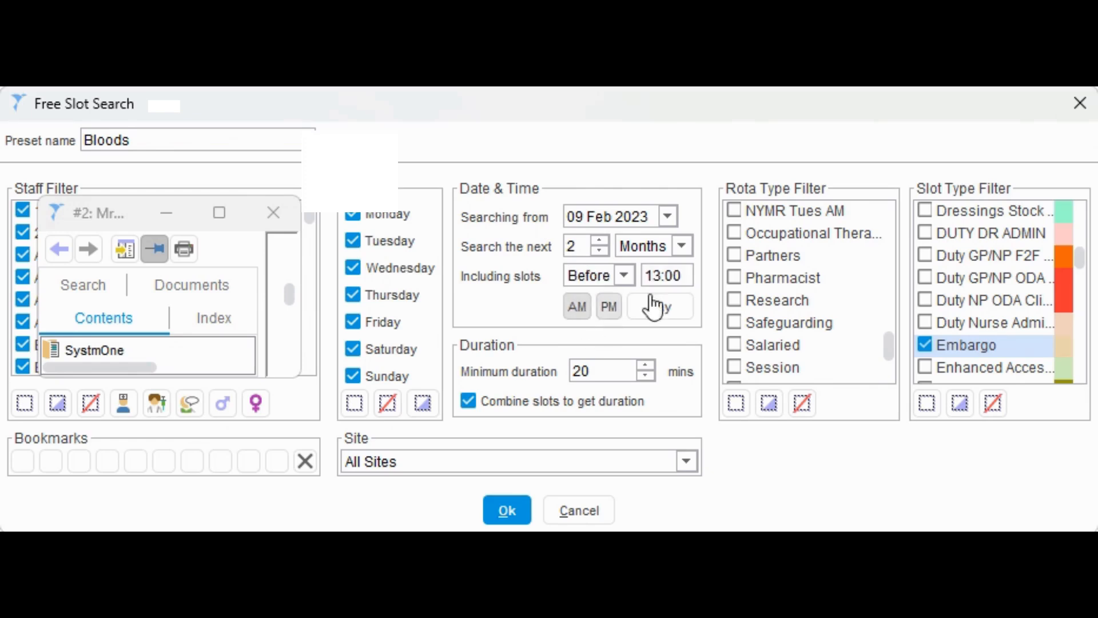
double_click(682, 279)
key("Left")
key("Left")
key("Left")
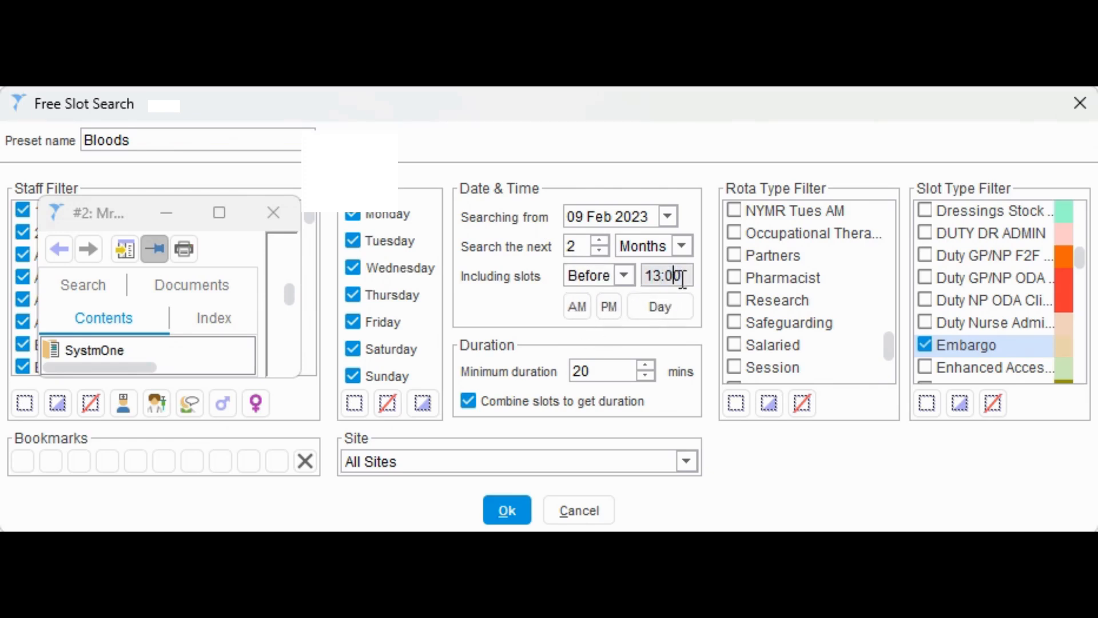
key("BackSpace")
type("4")
double_click(601, 373)
key("BackSpace")
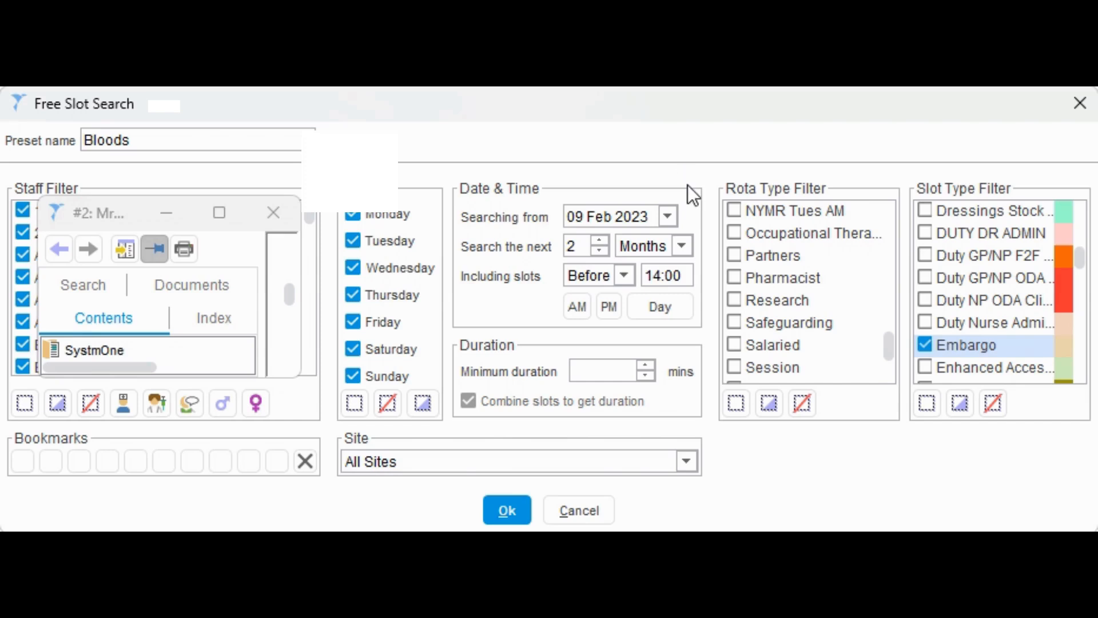
- Rename the preset as Smears and set its minimum duration to 20 minutes
double_click(164, 140)
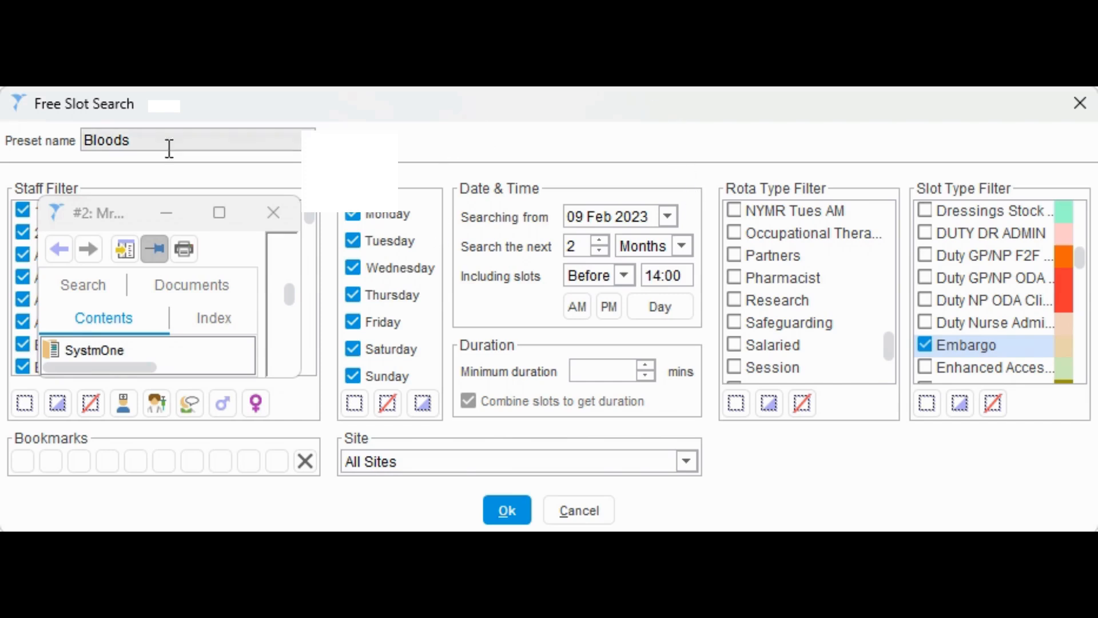
type("Smears")
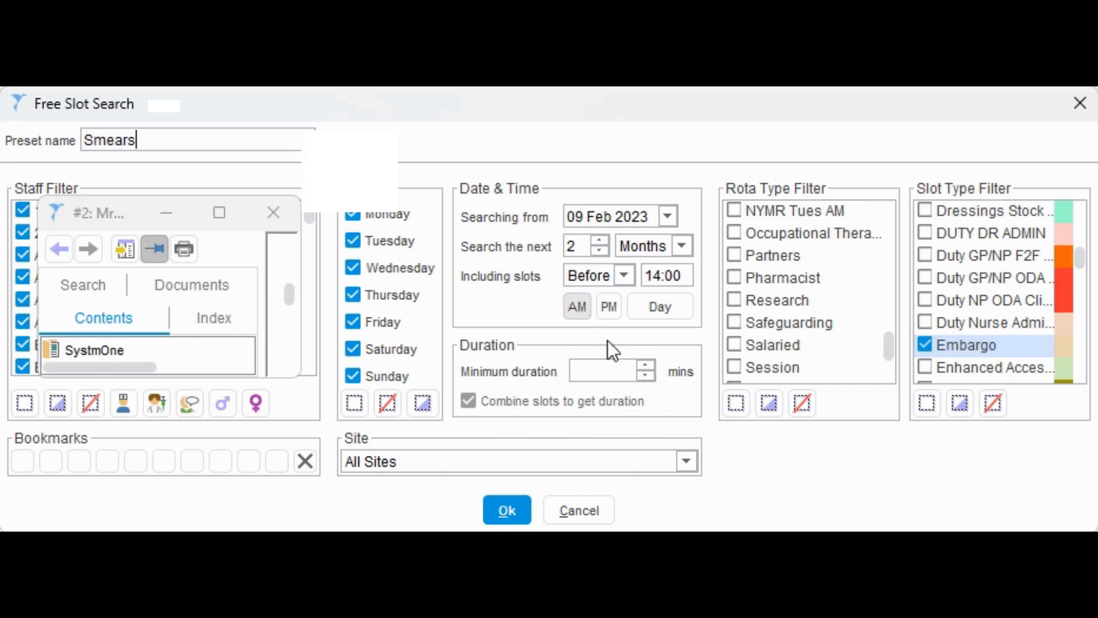
left_click(614, 372)
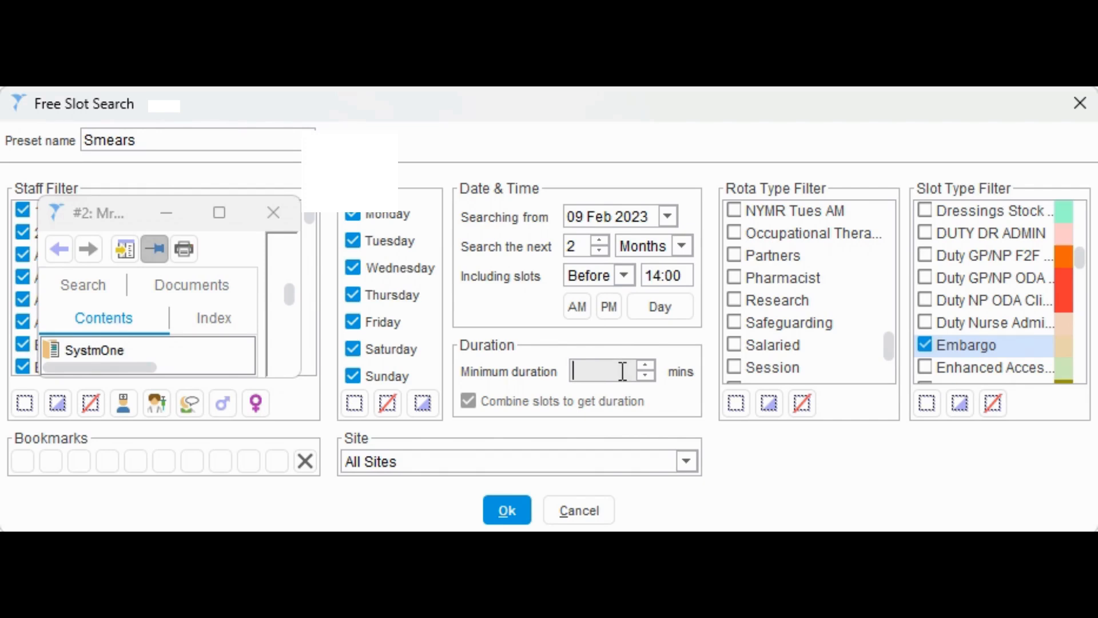
type("20")
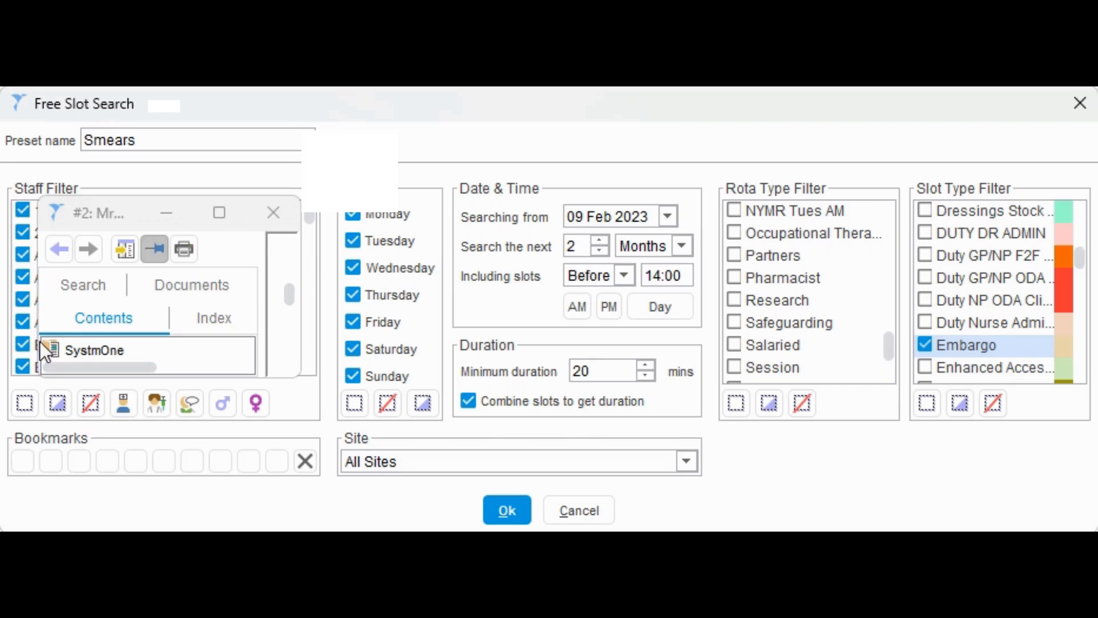
- Deselect all staff members in the Staff Filter
left_click(91, 404)
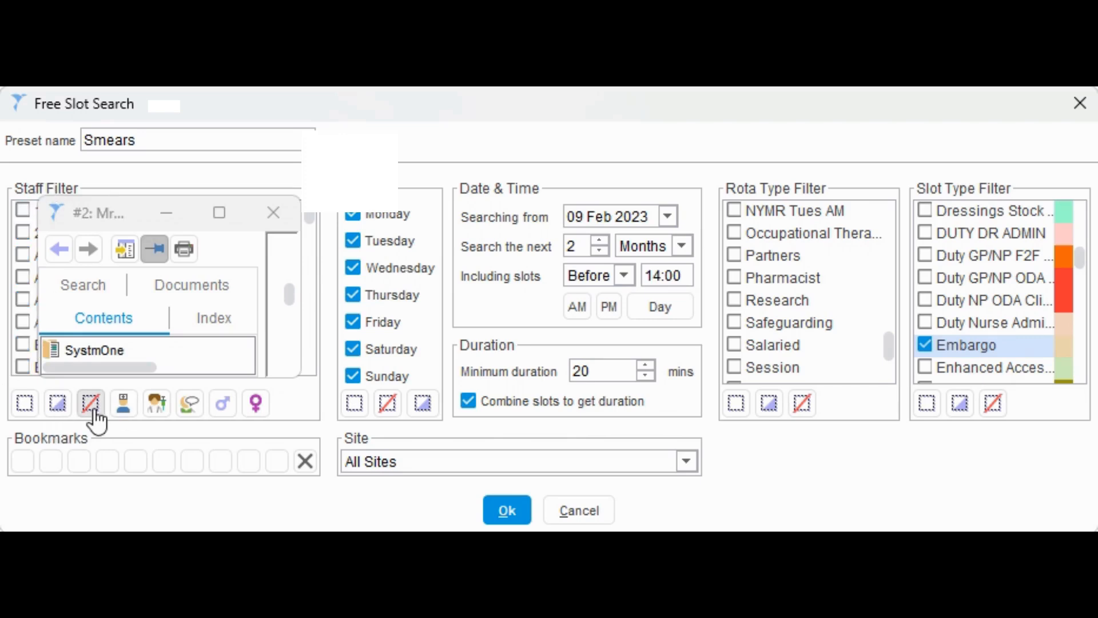